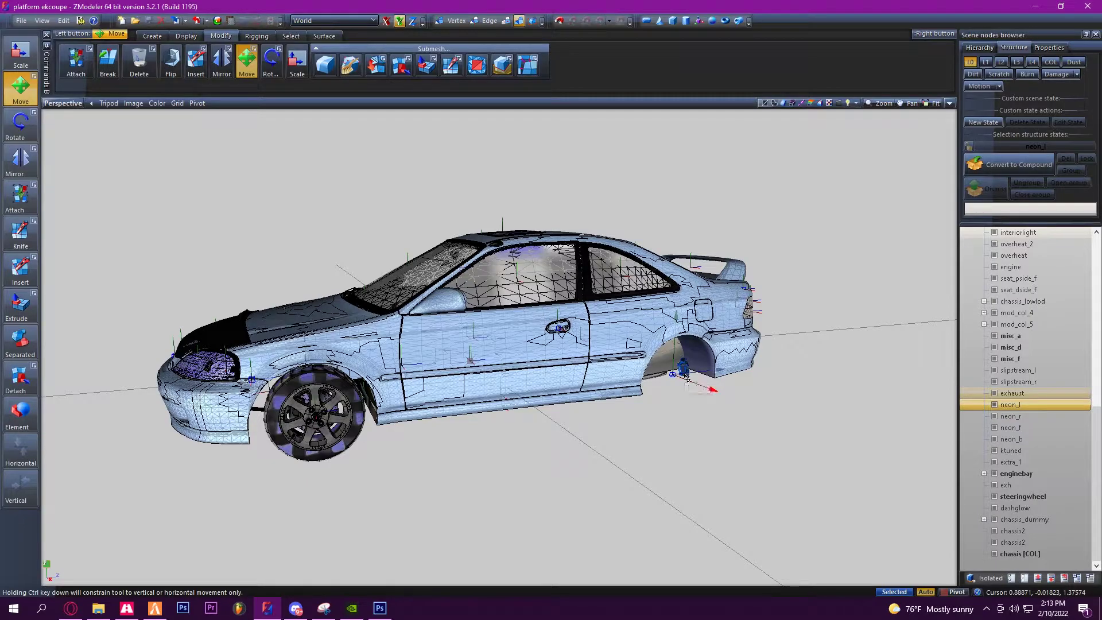
Examine the neon_l, neon_r, neon_f and neon_b dummies beneath the car from several angles
middle_click_drag(687, 379, 712, 326)
middle_click_drag(223, 310, 236, 253)
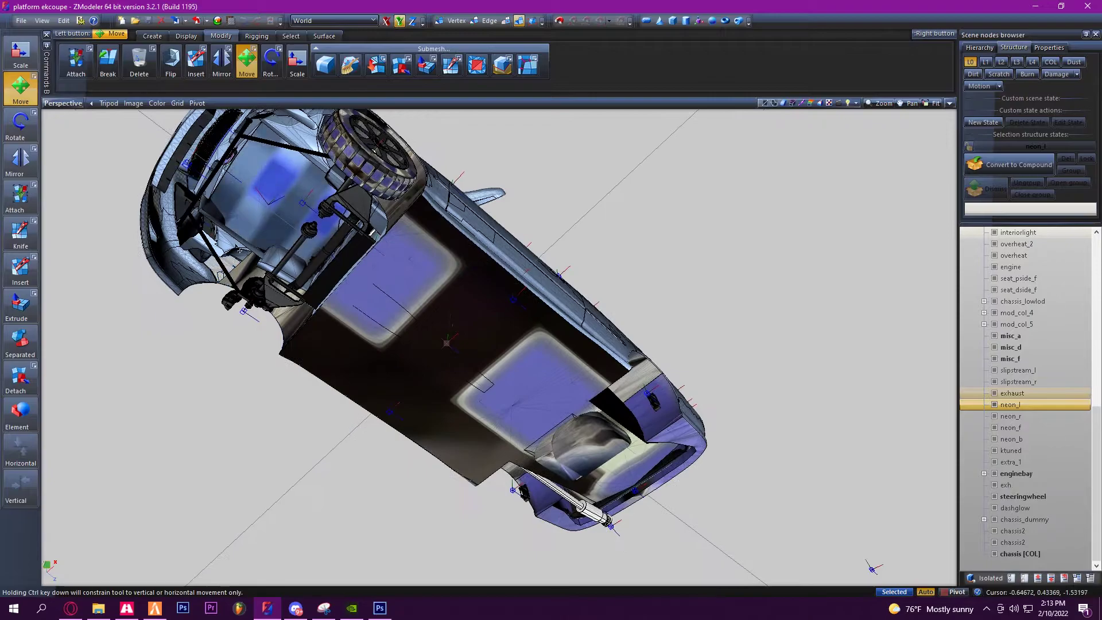
scroll(239, 250, "down", 1)
scroll(370, 265, "up", 1)
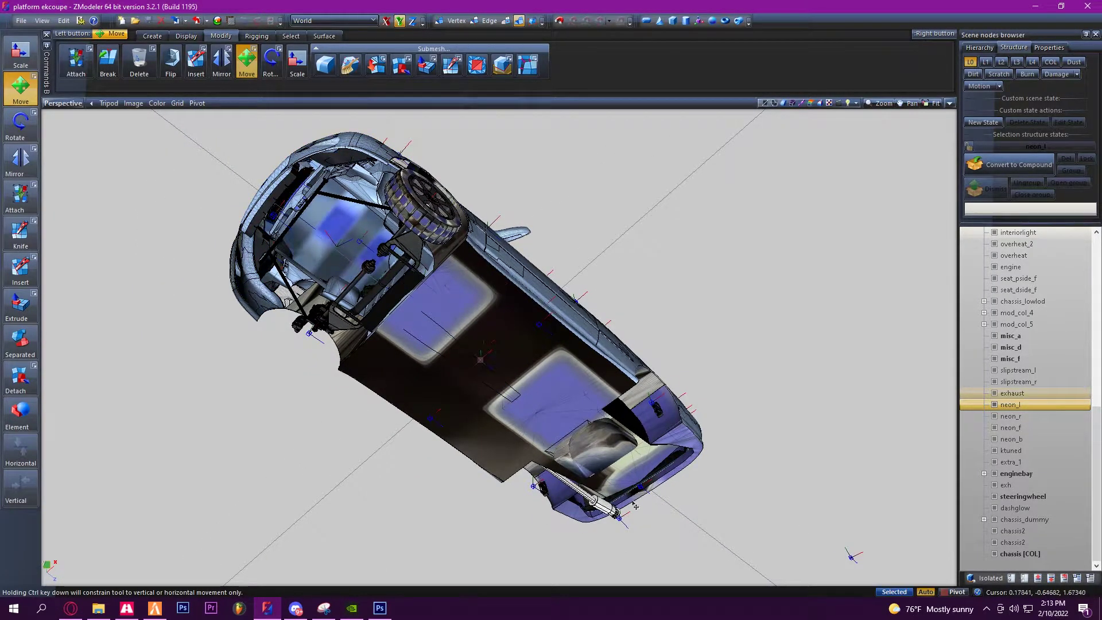
middle_click_drag(559, 442, 553, 373, "alt")
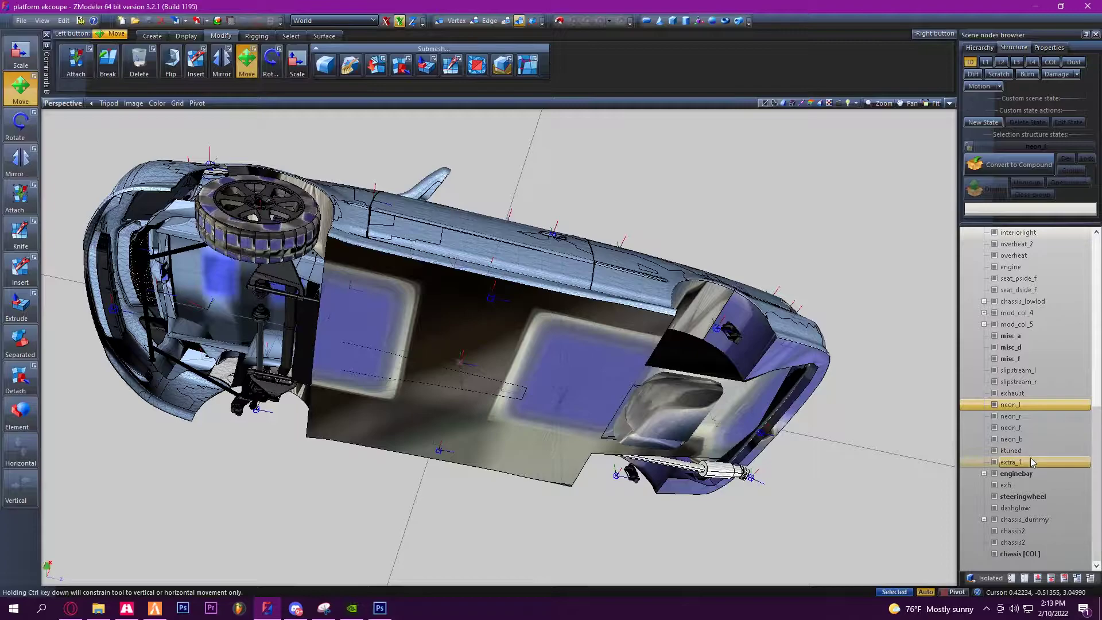
left_click(1031, 434)
left_click(1028, 406, "shift")
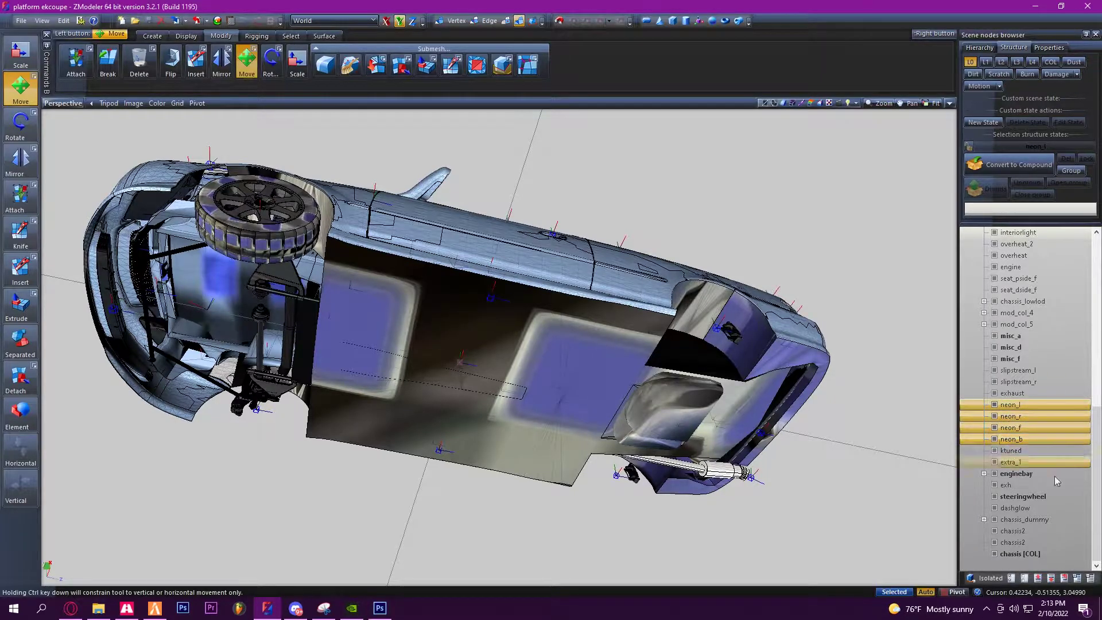
middle_click_drag(405, 378, 367, 408)
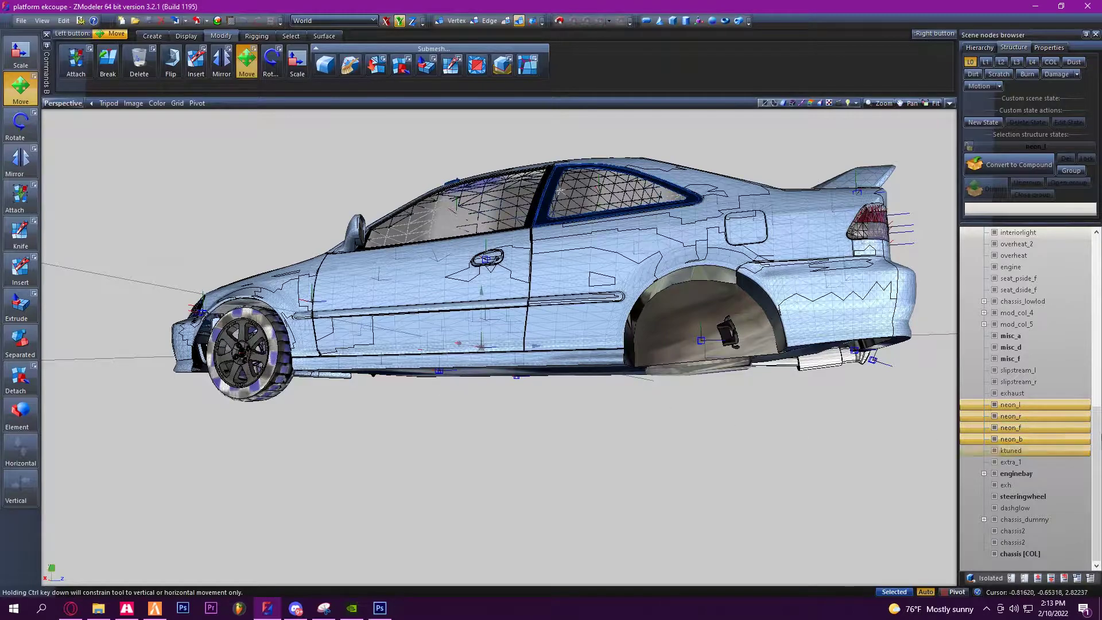
middle_click_drag(405, 379, 419, 390)
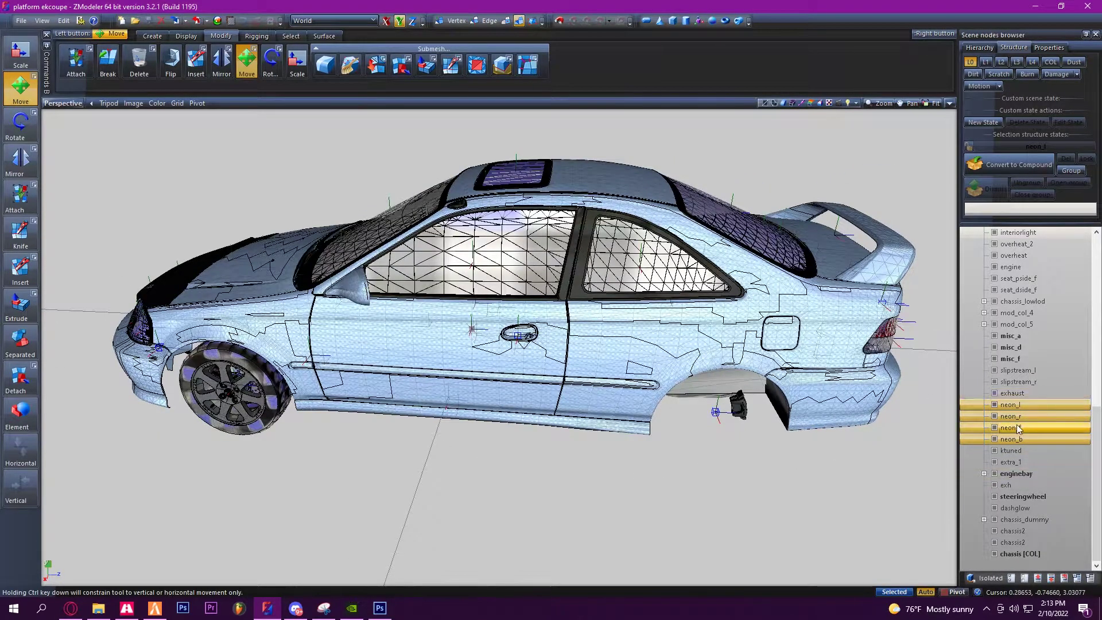
left_click(1041, 414)
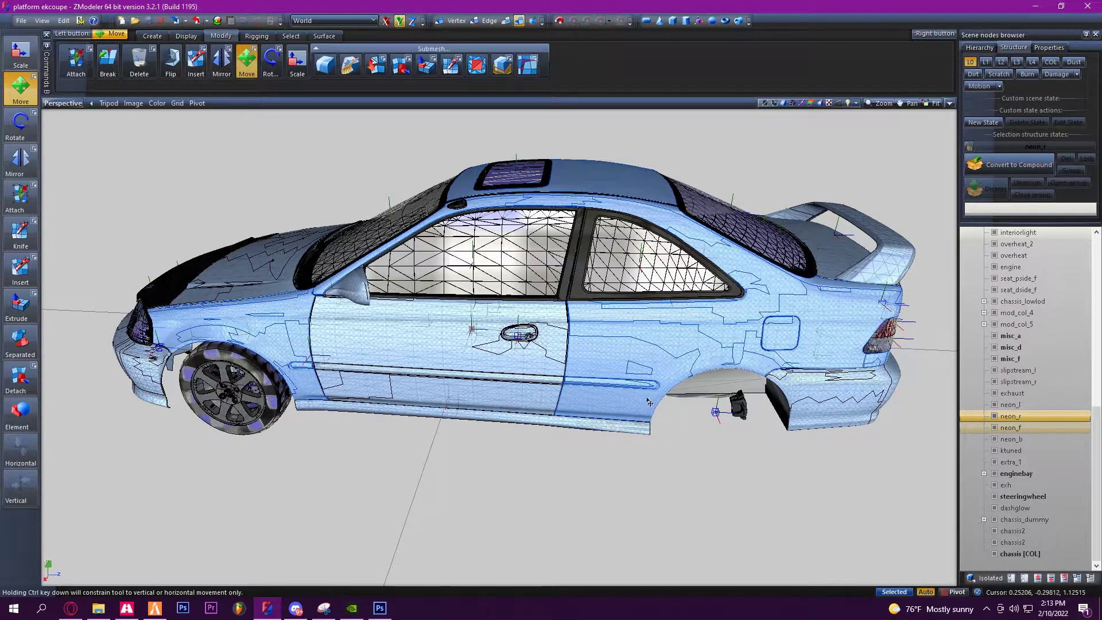
mouse_move(647, 400)
middle_mouse_down()
mouse_move(622, 423)
mouse_move(708, 373)
mouse_move(636, 426)
middle_mouse_up()
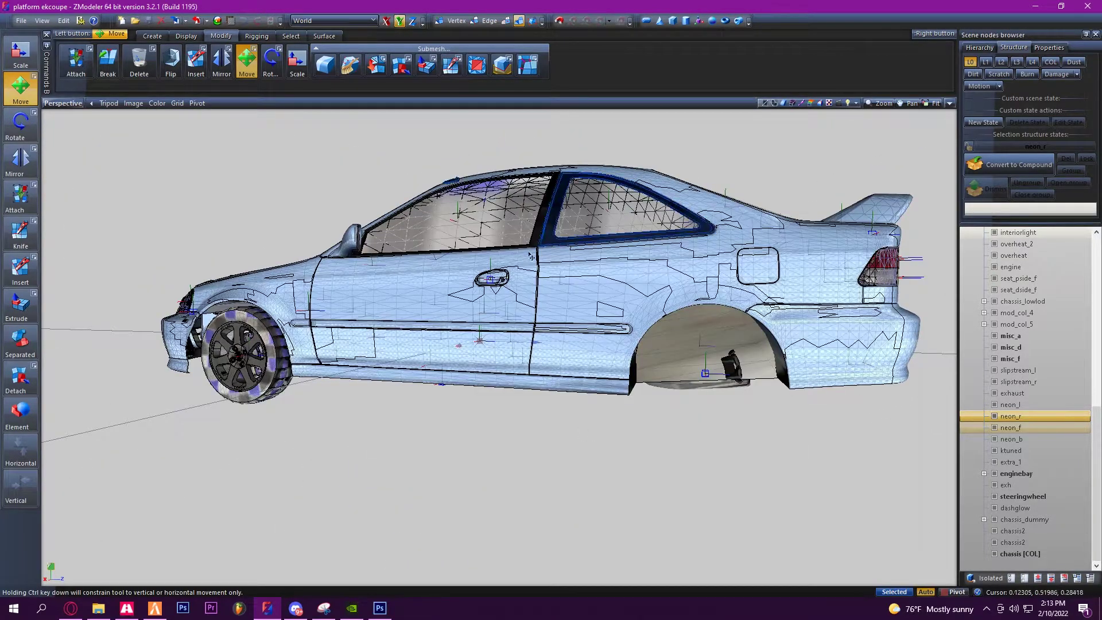
middle_click_drag(531, 257, 874, 429)
Mark the neon_l and neon_r dummies as selected for editing
left_click(1010, 405)
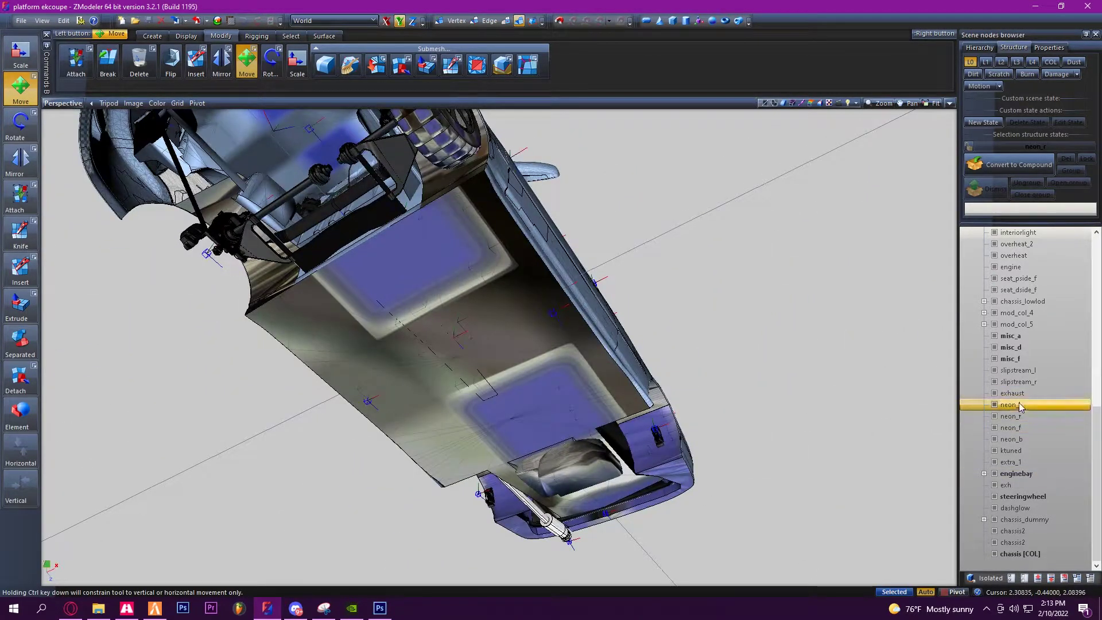
left_click(1001, 416, "shift")
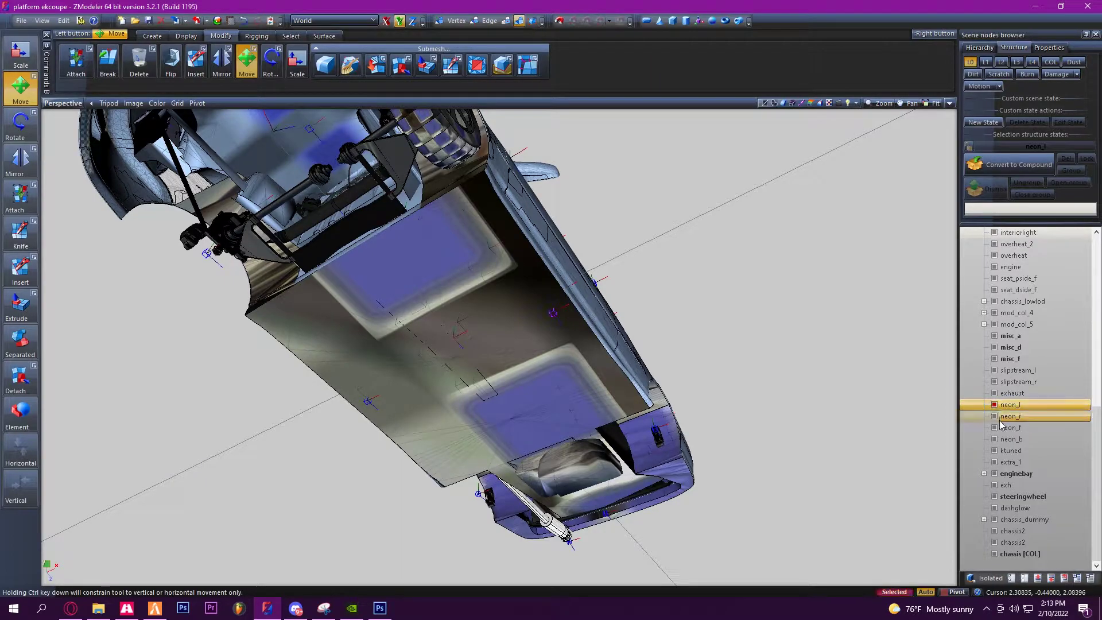
middle_click_drag(521, 343, 654, 361)
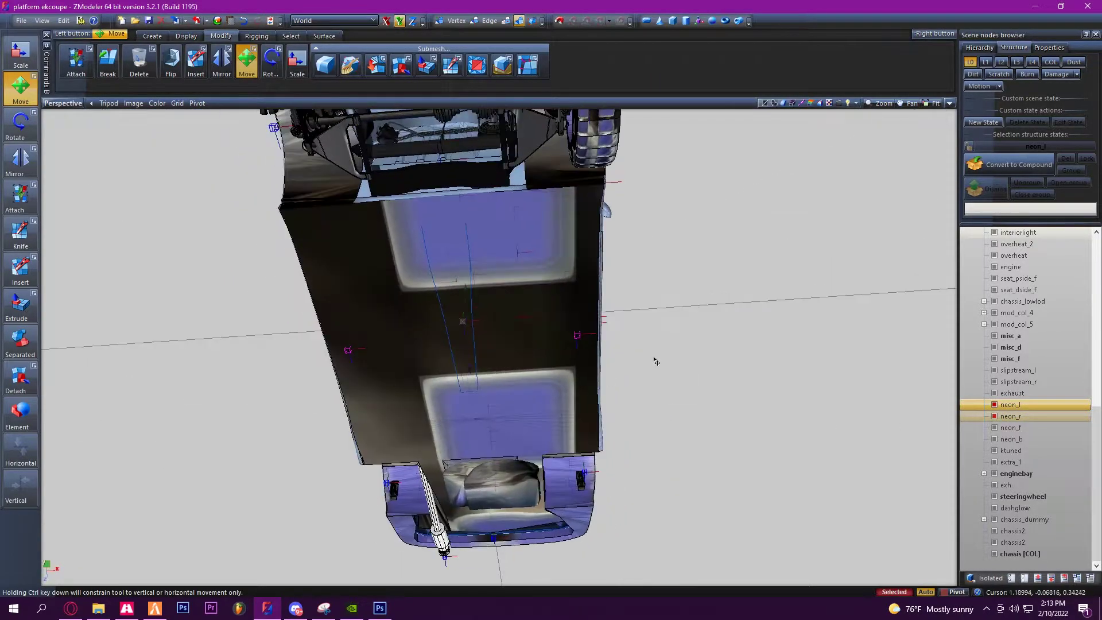
middle_click_drag(412, 348, 384, 361)
Change the Top view to a Left view and show it maximized around the car's lower side
key("alt+w")
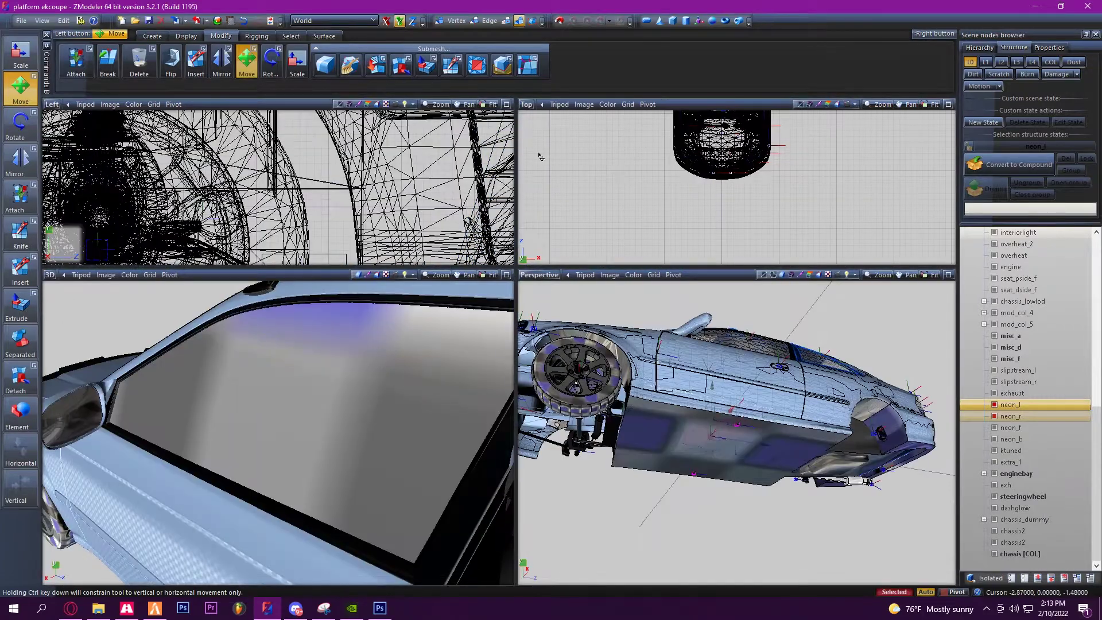
left_click(532, 106)
left_click(542, 144)
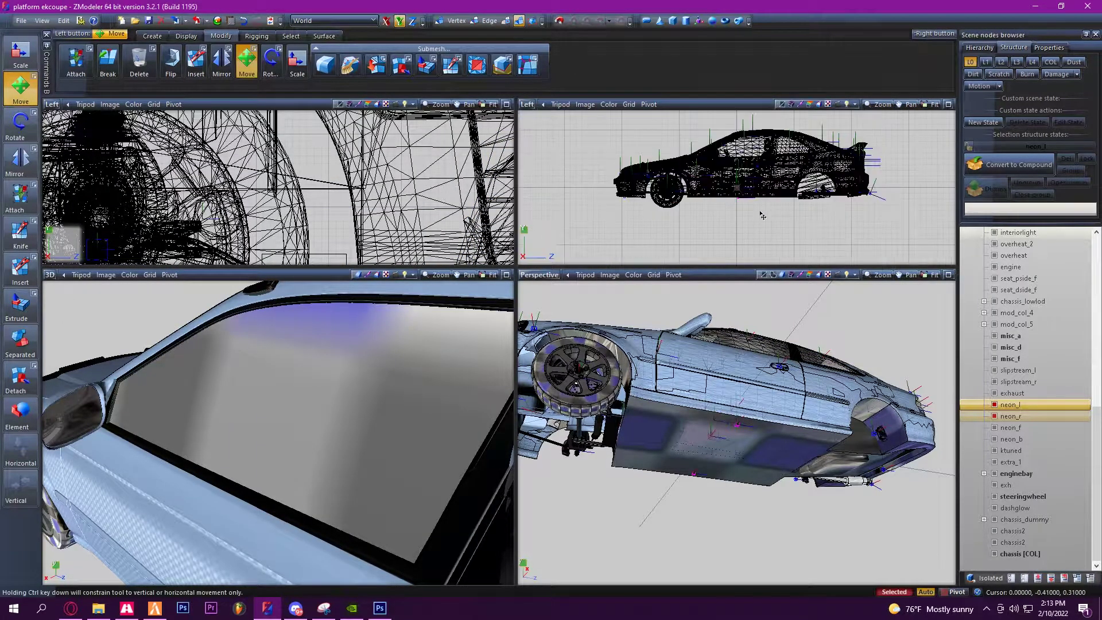
key("alt+w")
scroll(366, 392, "up", 2)
scroll(524, 386, "up", 3)
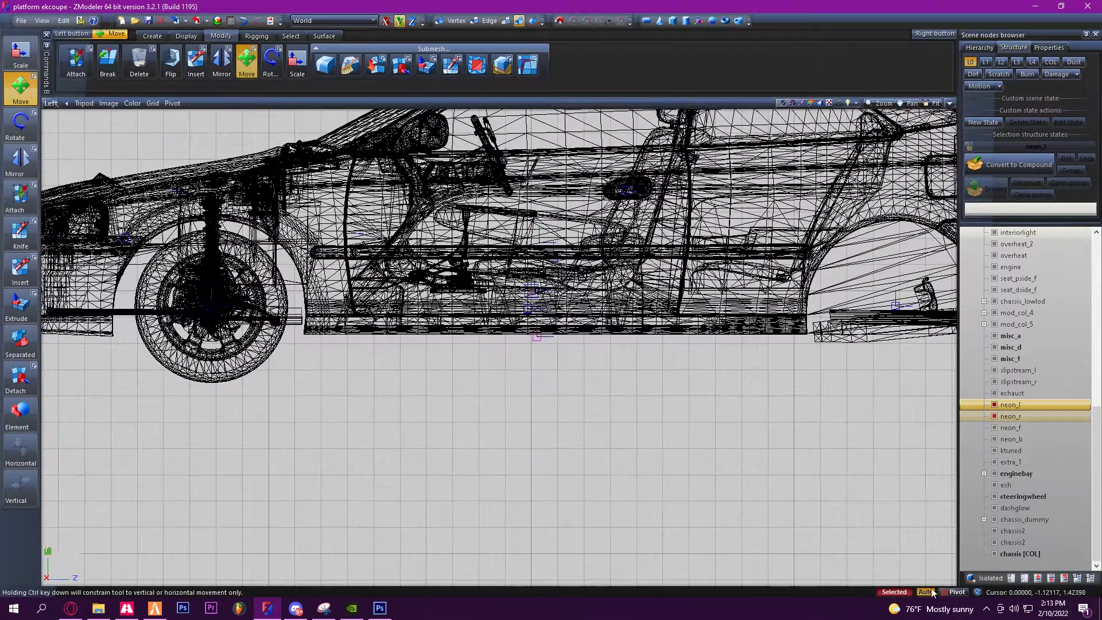
Turn off Auto selection mode, re-mark neon_l and neon_r, and raise both vertically about 1.03 units to just below the roofline
middle_click_drag(539, 331, 593, 421)
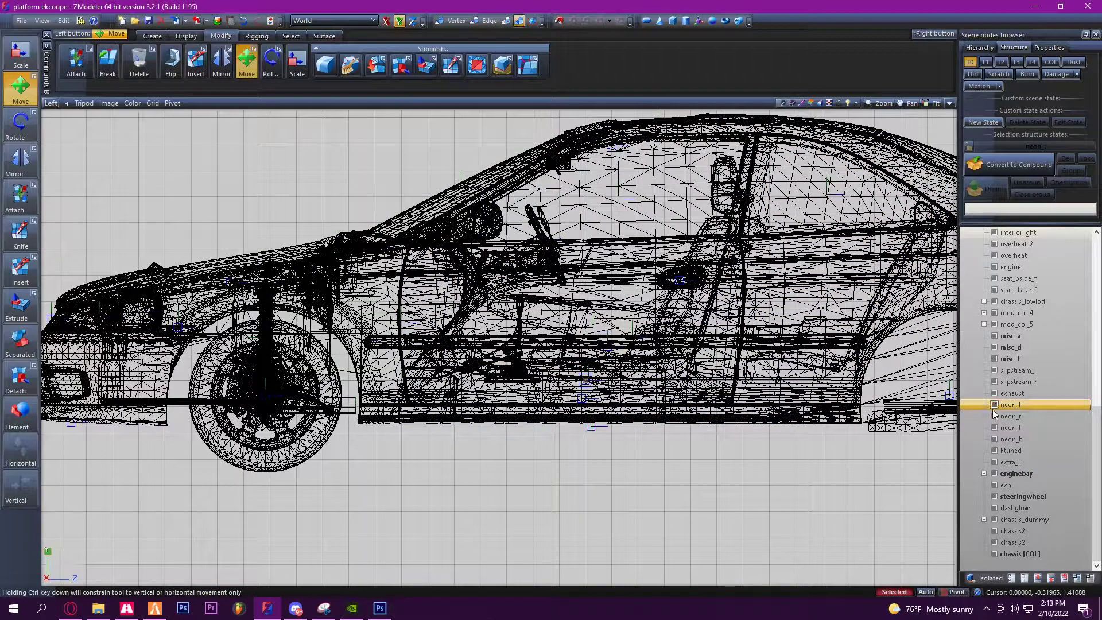
left_click(994, 405)
left_click(994, 417)
middle_click_drag(633, 433, 581, 462)
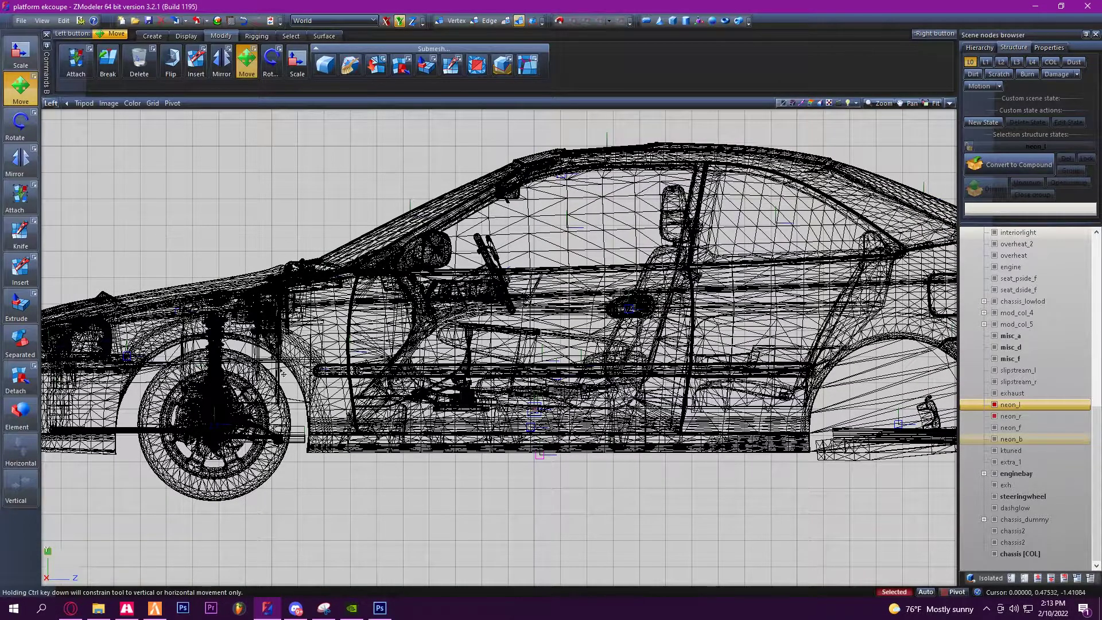
left_click_drag(613, 501, 685, 362)
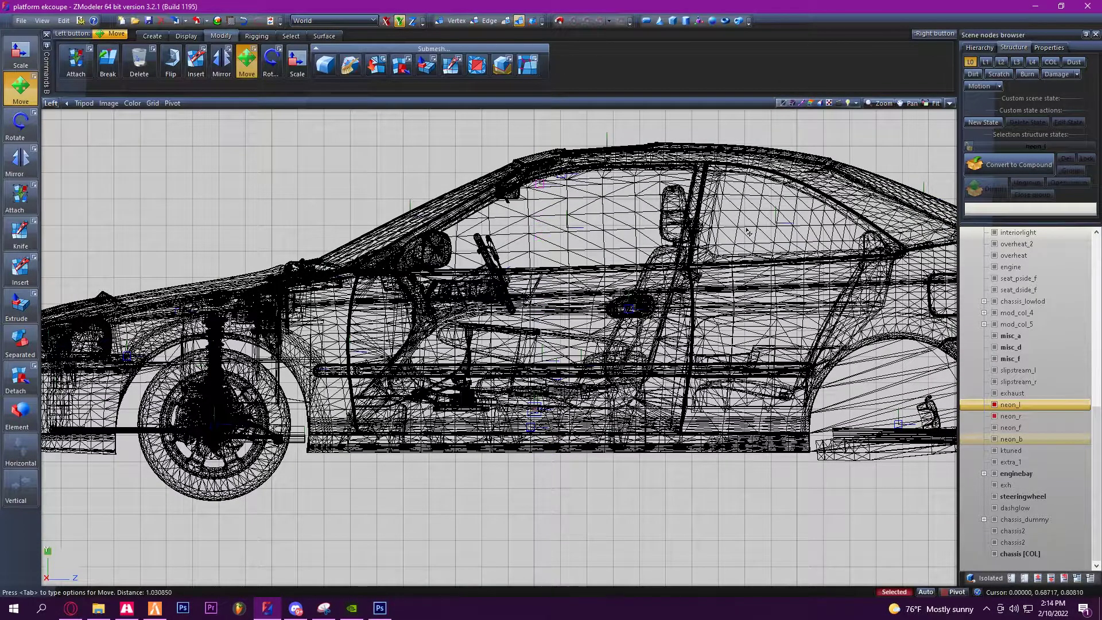
Move neon_l and neon_r rearward along the Z axis to just above the seat headrest near the door pillar
middle_click_drag(748, 231, 632, 308)
scroll(648, 267, "down", 2)
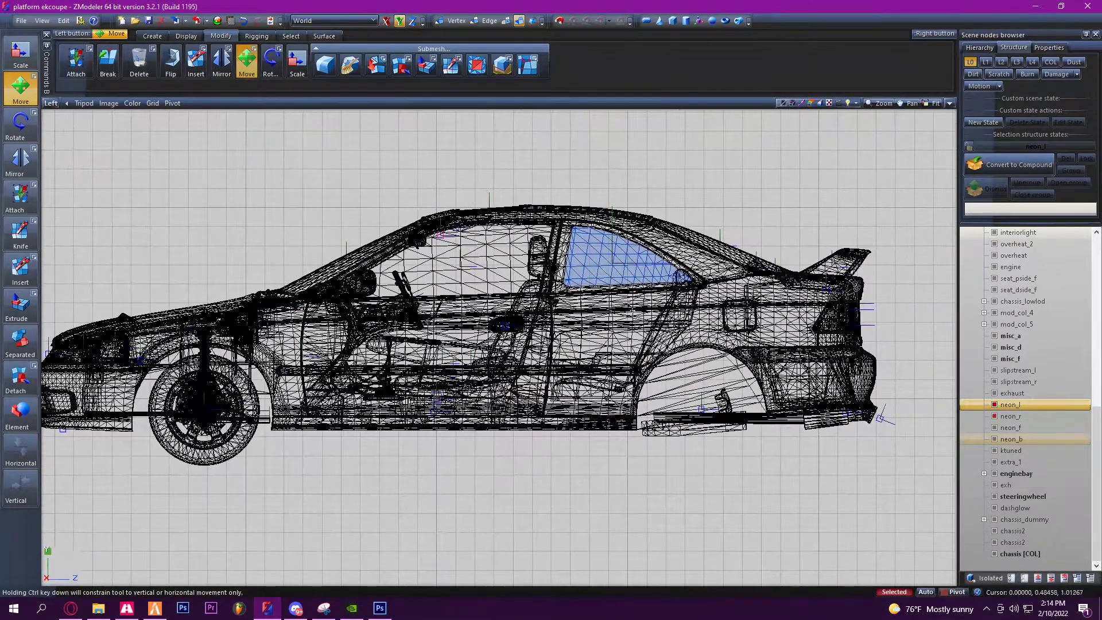
left_click(512, 236)
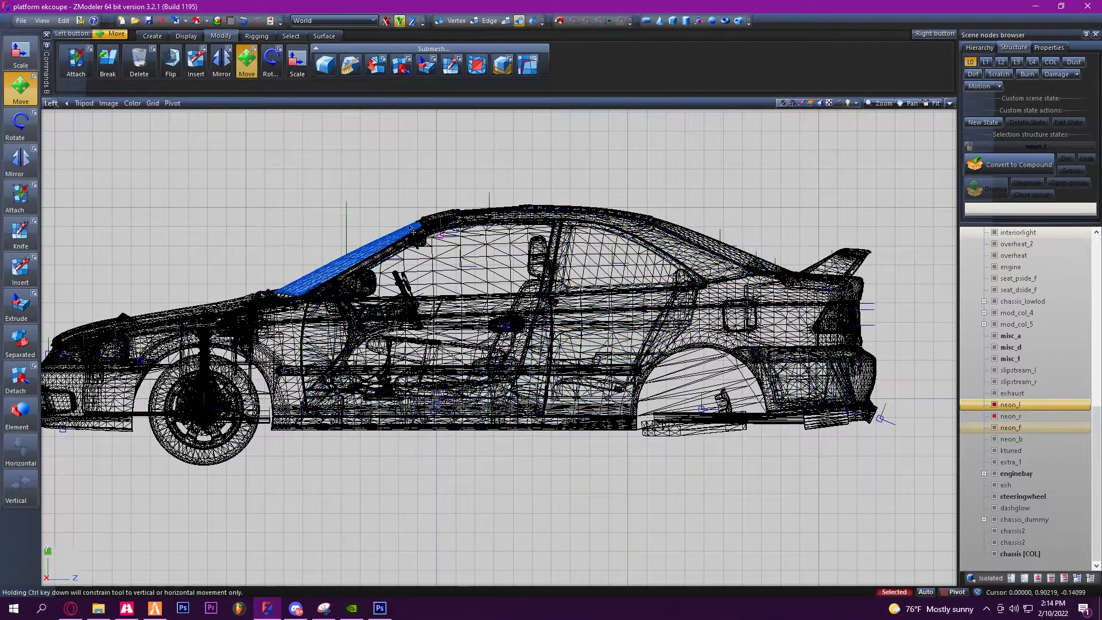
left_click_drag(112, 559, 310, 492, "ctrl")
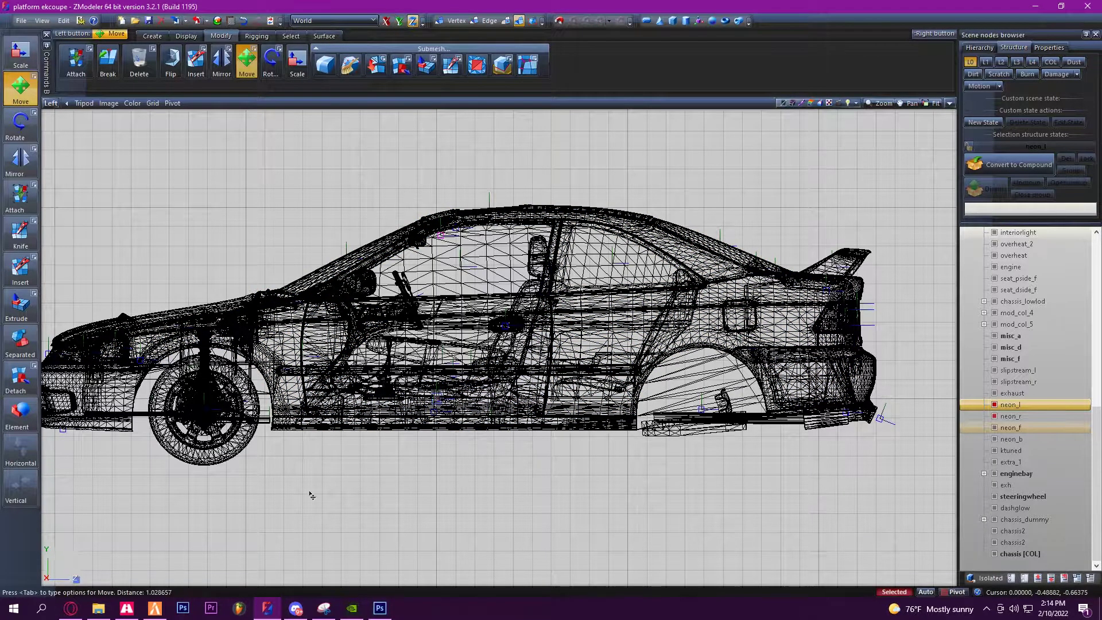
left_click_drag(384, 498, 428, 500)
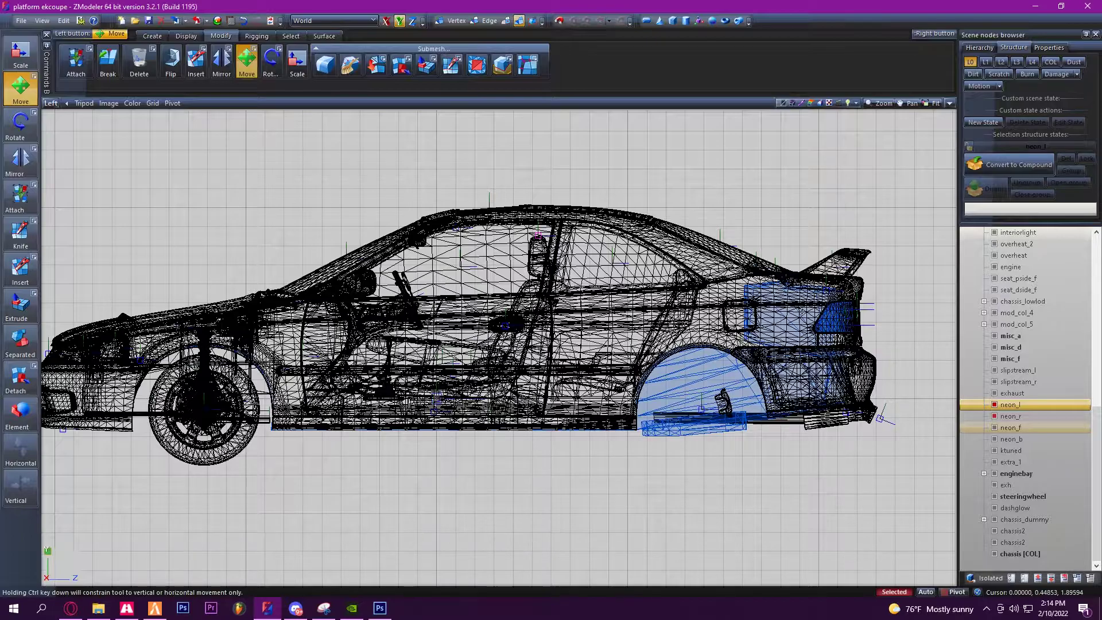
Check in the perspective view how the moved neon dummies sit relative to the side windows and roof
key("Tab")
key("Tab")
middle_click_drag(662, 449, 582, 443)
scroll(563, 396, "down", 2)
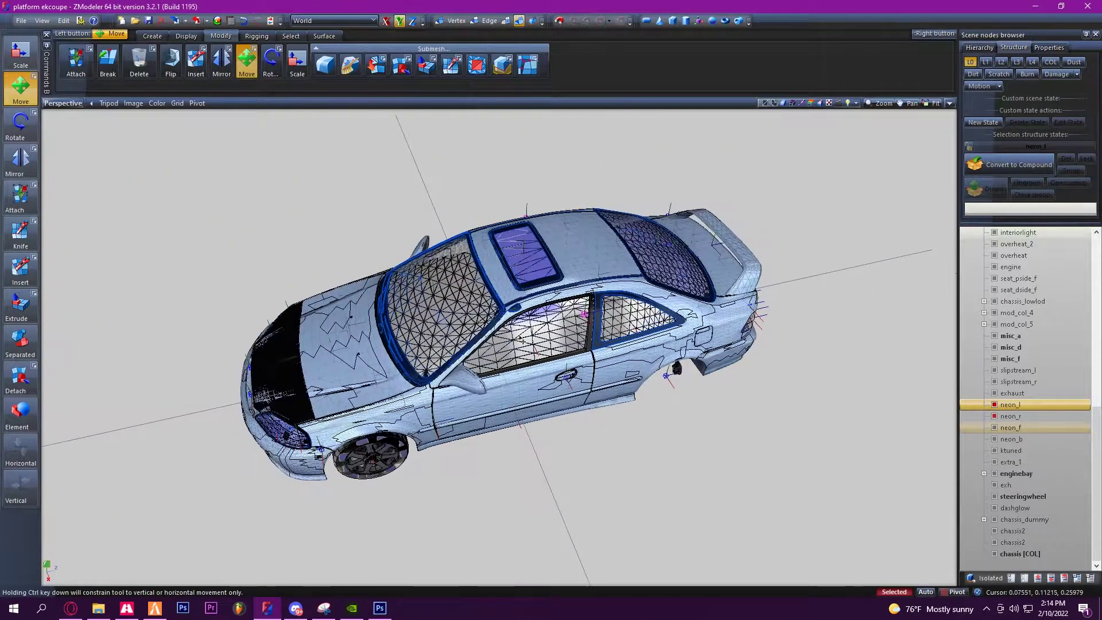
scroll(521, 340, "up", 8)
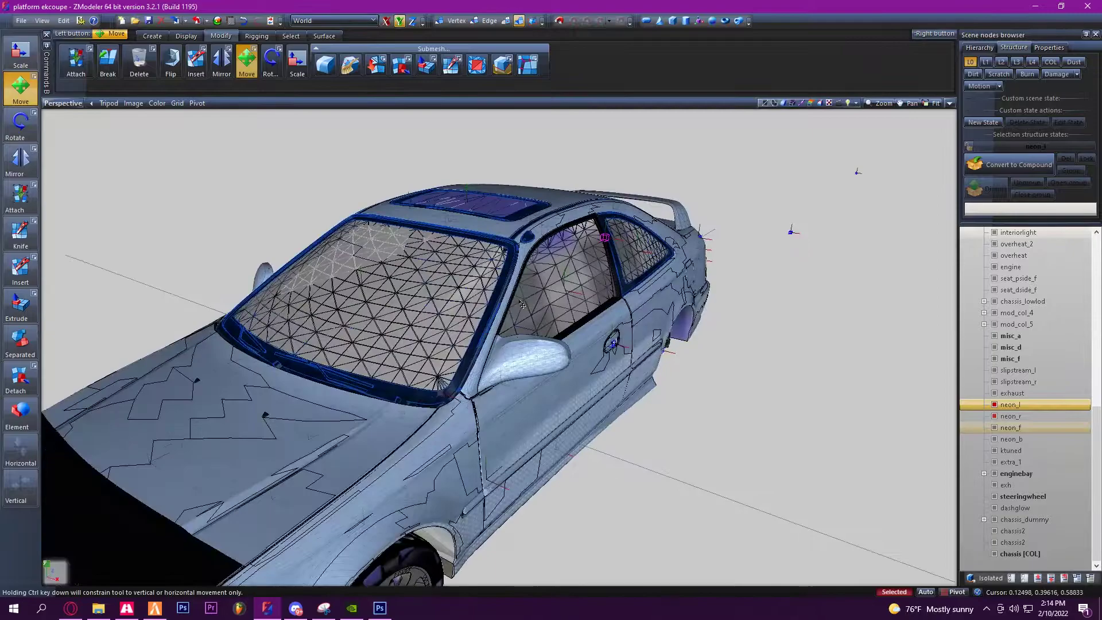
middle_click_drag(522, 304, 637, 368)
middle_click_drag(604, 326, 605, 388)
middle_click_drag(683, 335, 647, 412)
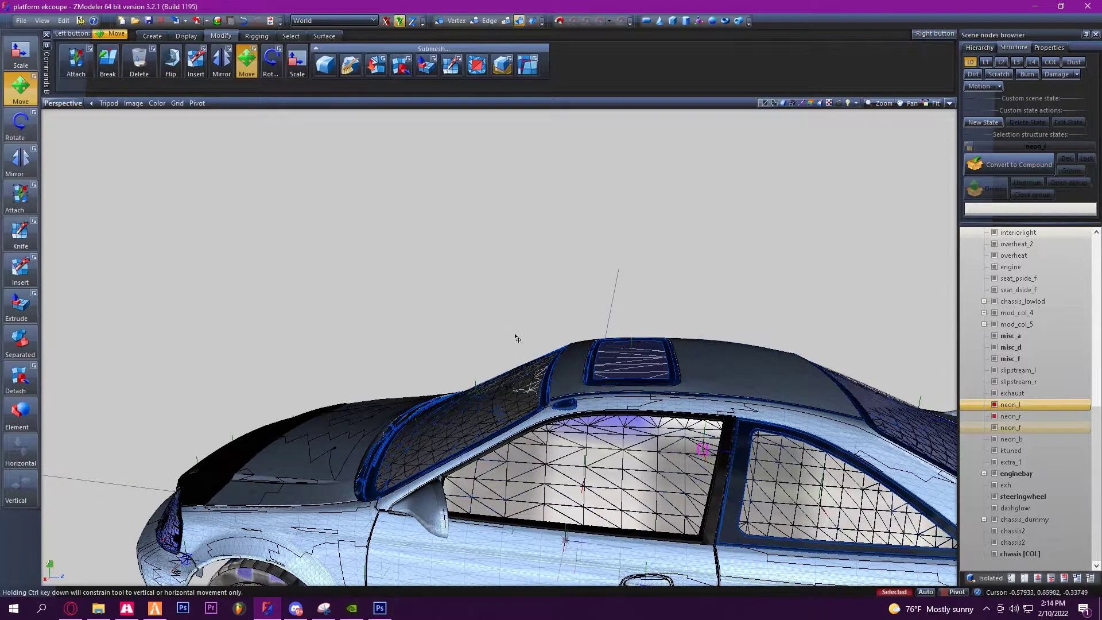
middle_click_drag(637, 458, 757, 453)
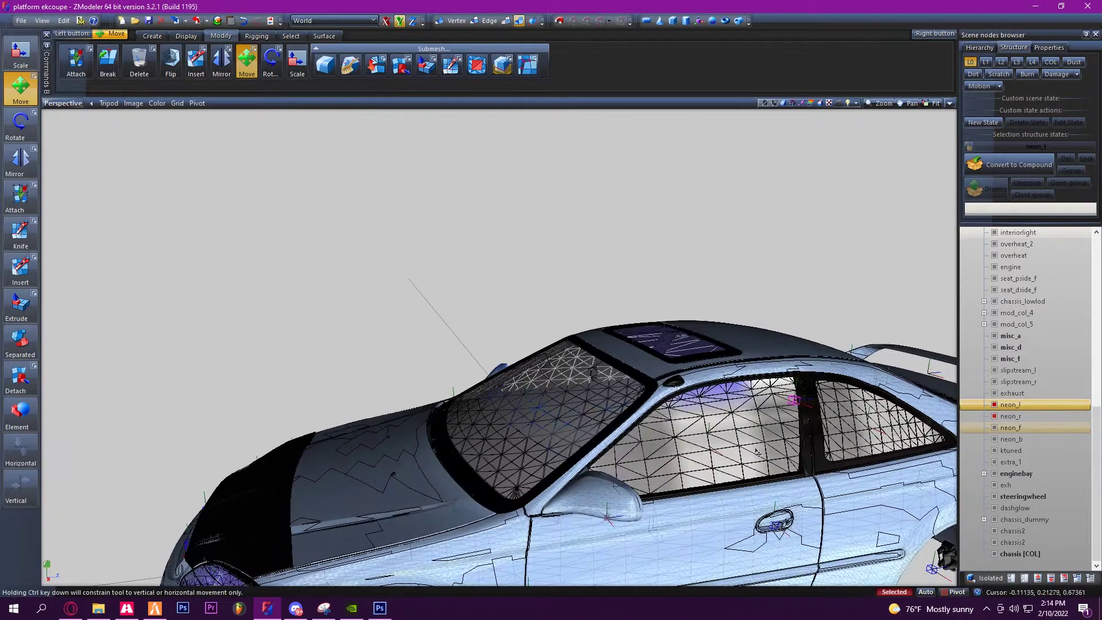
Raise neon_l and neon_r slightly in the Left view so they sit at the roof edge above the door window
key("alt+w")
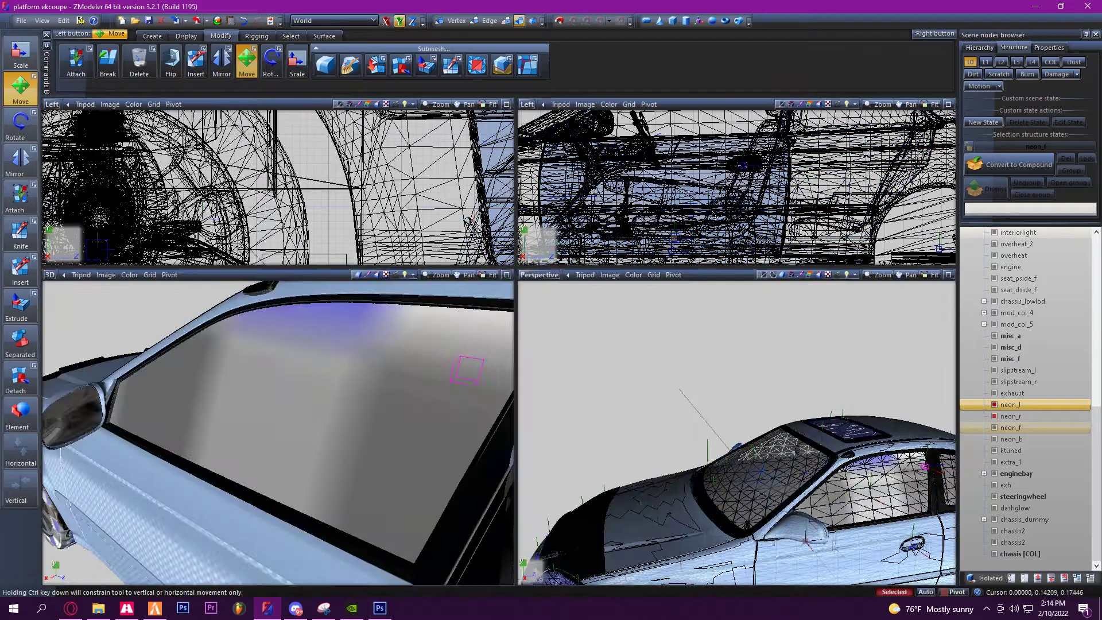
key("alt+w")
scroll(565, 298, "up", 5)
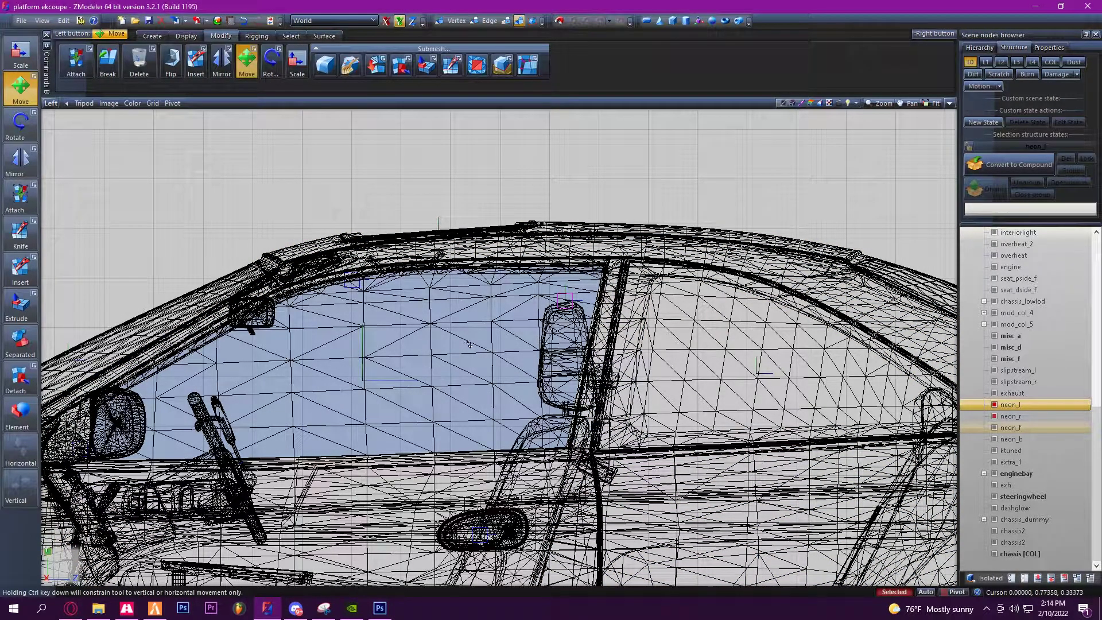
left_click_drag(469, 344, 514, 318)
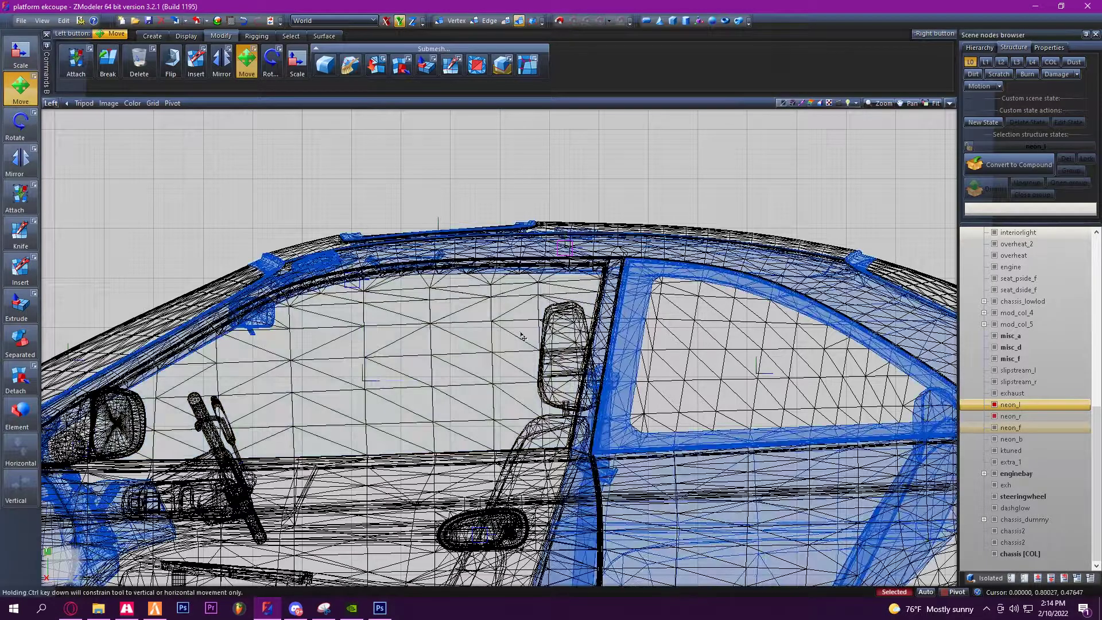
middle_click_drag(659, 395, 616, 392)
scroll(616, 393, "down", 1)
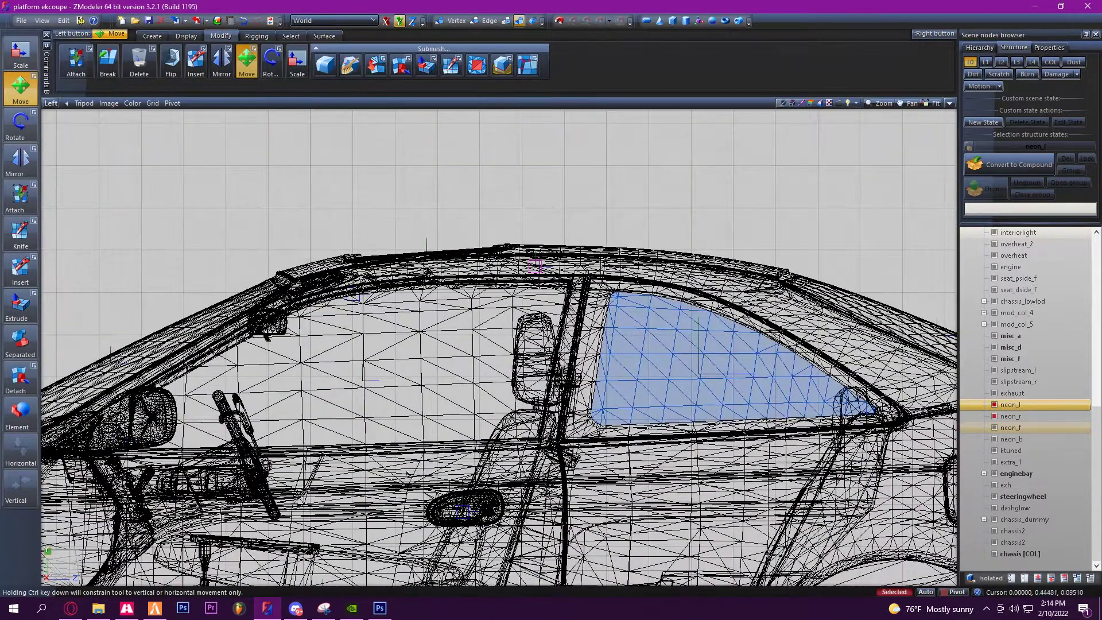
Restore the four-view layout, check the dummies from above, and switch the editing view from Left to Top
left_click(949, 103)
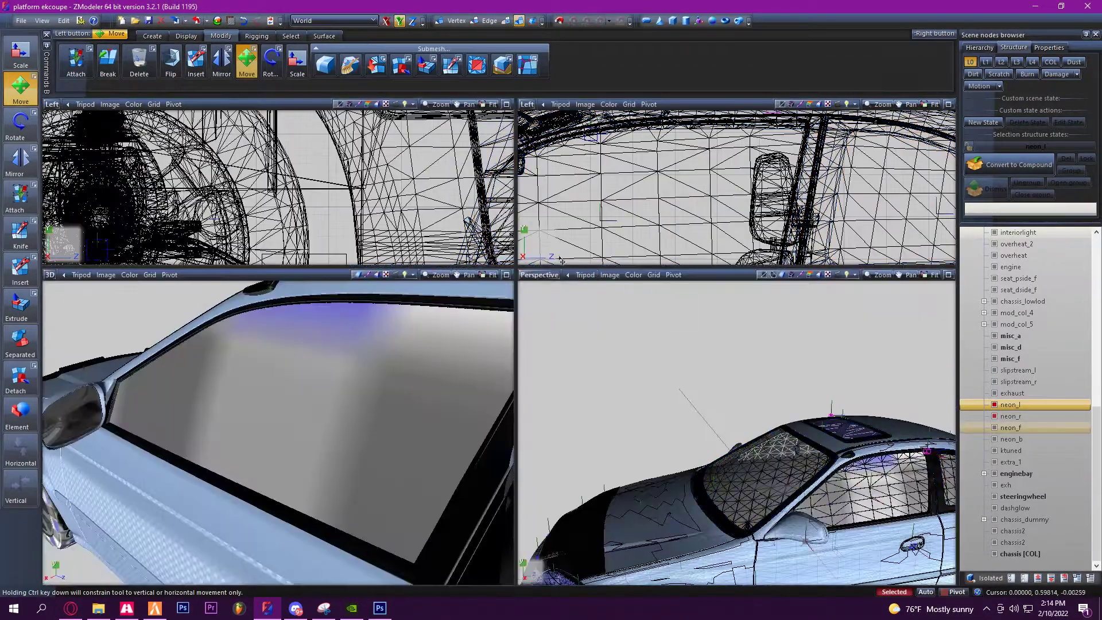
middle_click_drag(856, 514, 901, 515)
scroll(875, 378, "up", 2)
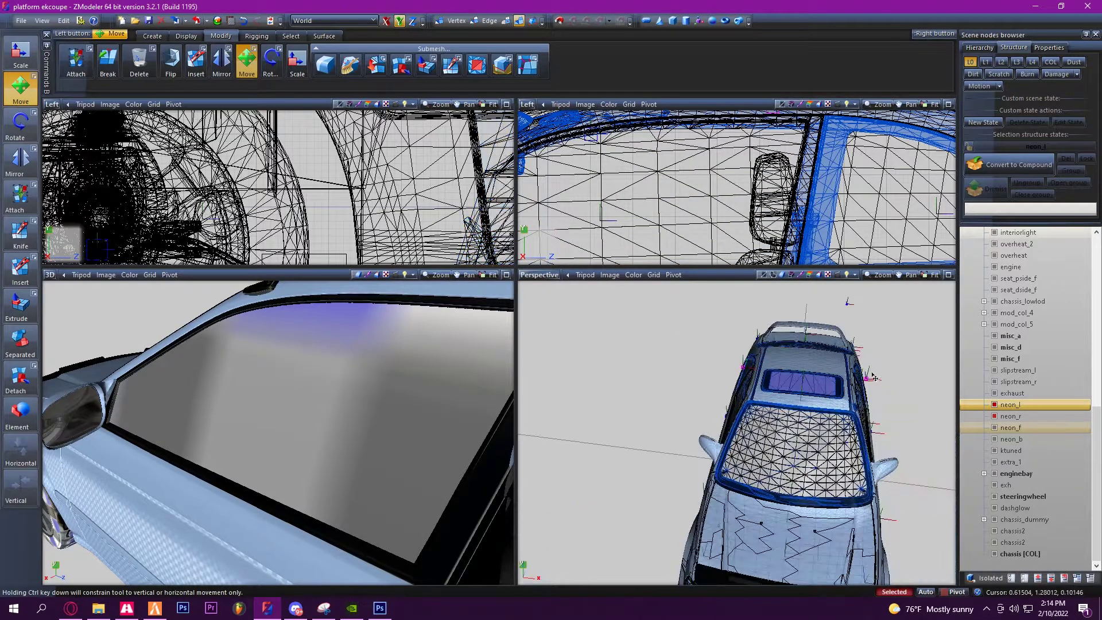
middle_click_drag(875, 377, 620, 440)
left_click(527, 104)
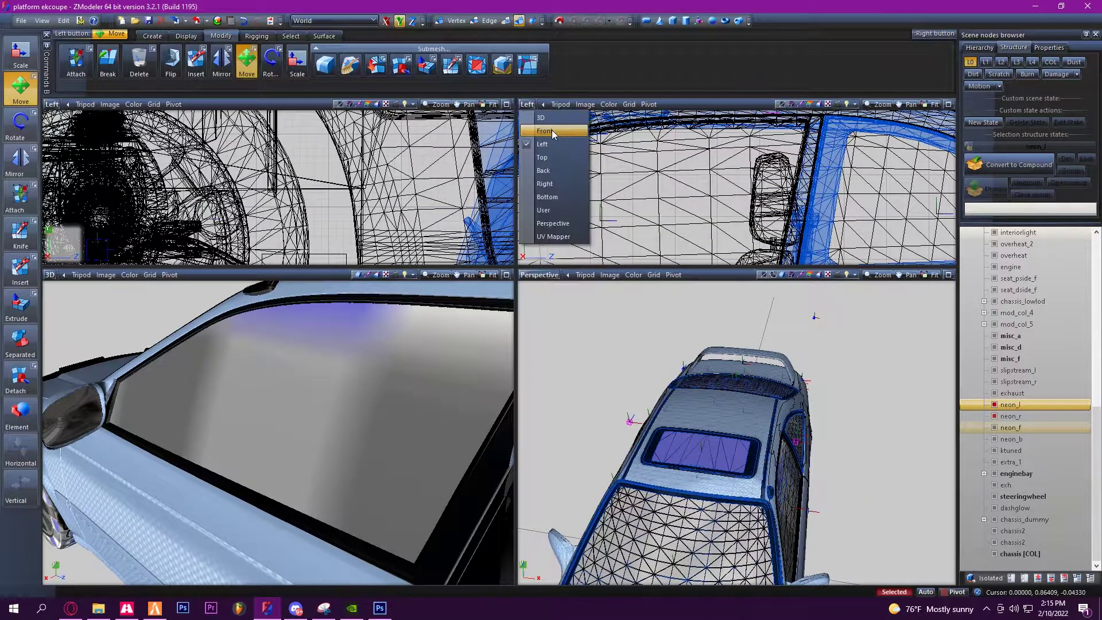
left_click(565, 163)
Move neon_l inward along the X axis in the Top view so it sits over the front seat
scroll(890, 202, "up", 4)
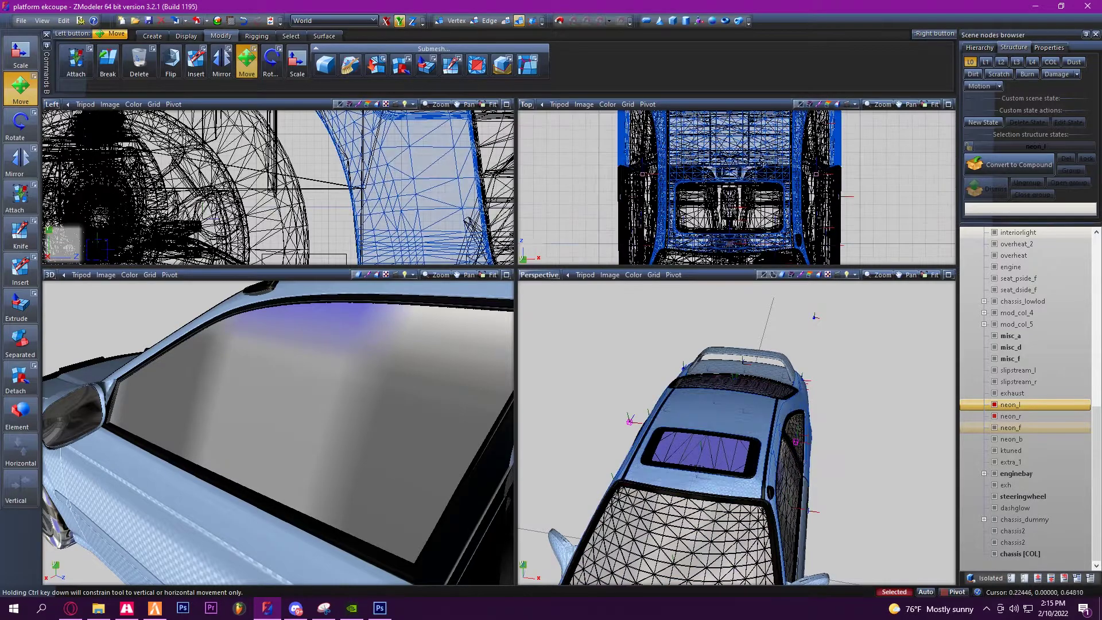
scroll(875, 198, "down", 2)
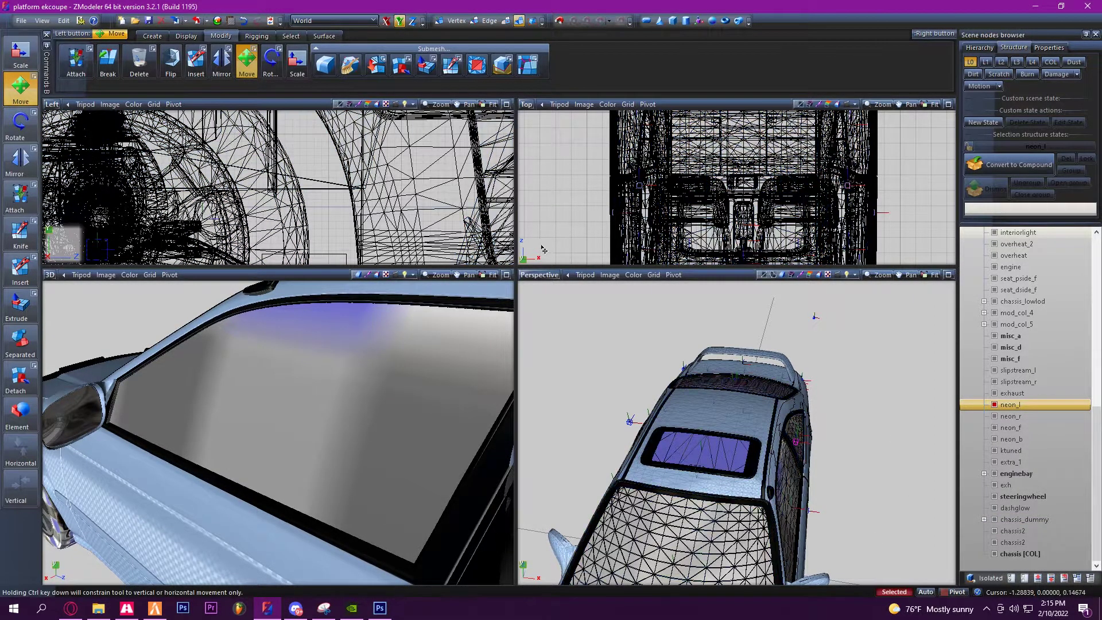
key("x")
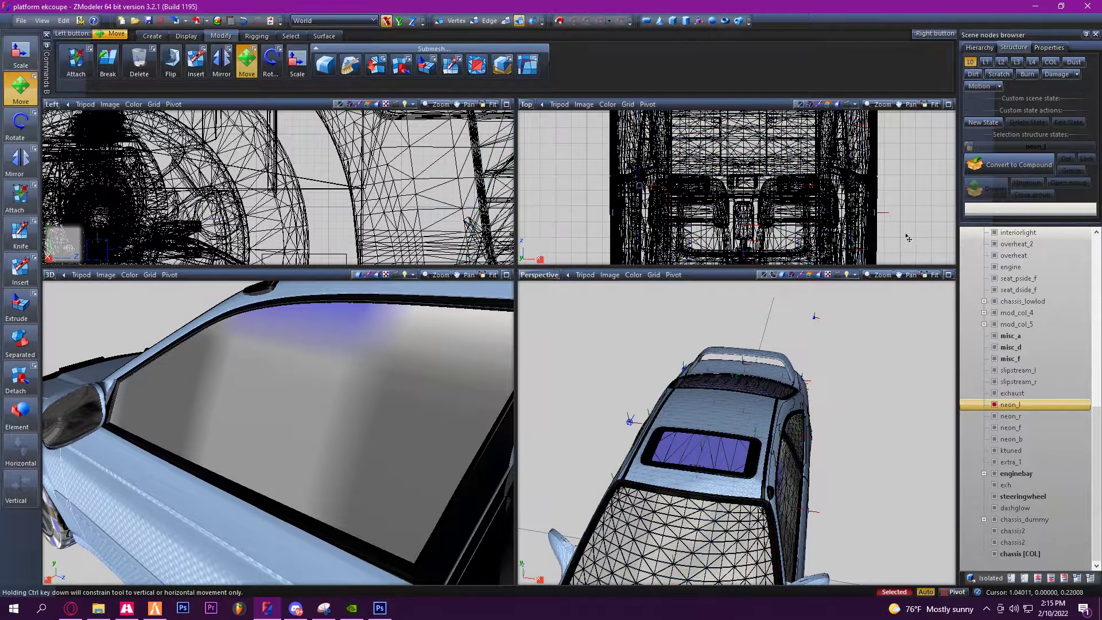
Select only neon_r and move it inward along the X axis to match neon_l on the opposite side
left_click(994, 405)
left_click(994, 416)
left_click_drag(876, 259, 877, 259)
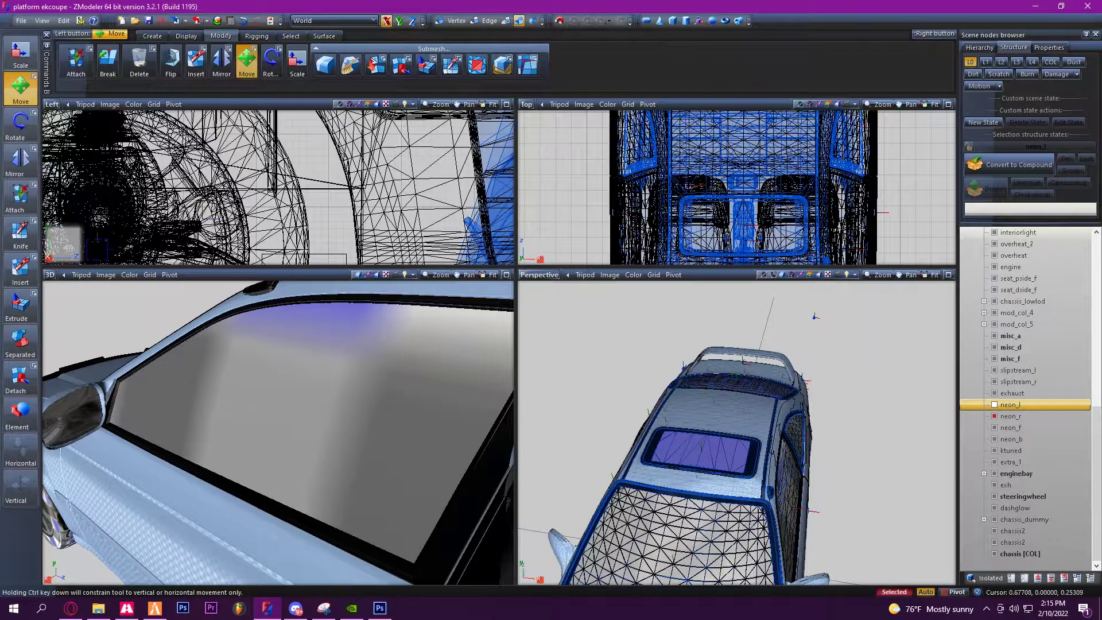
left_click(926, 218)
left_click_drag(899, 184, 928, 219)
Examine the neon dummies' placement in the perspective view from the side, inside the cabin and from behind the car
left_click(714, 439)
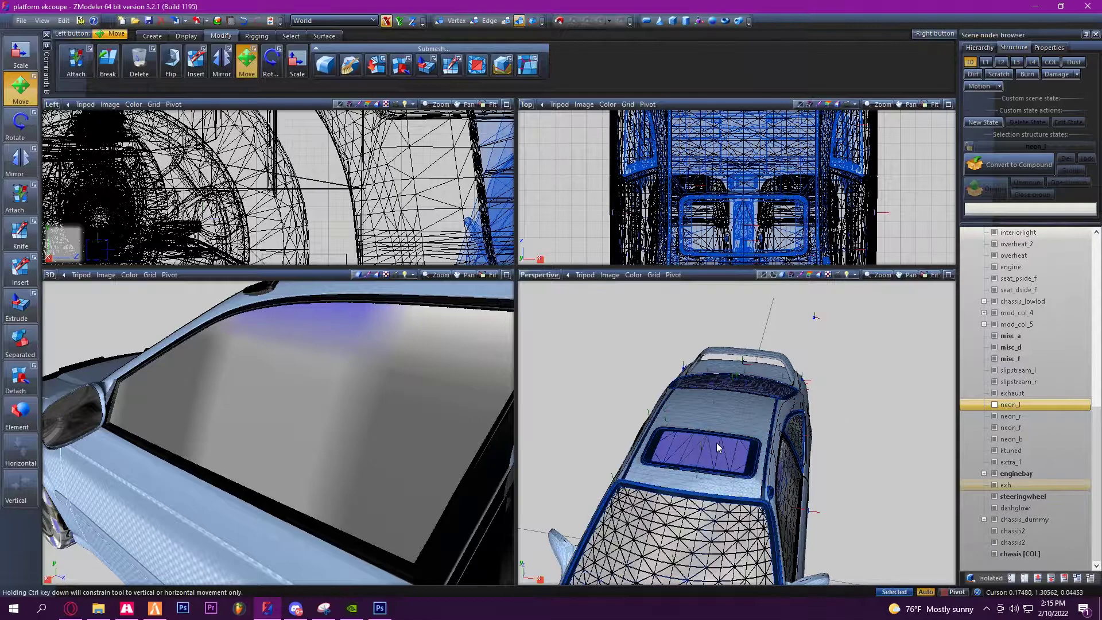
middle_click_drag(716, 443, 819, 491)
scroll(753, 539, "up", 3)
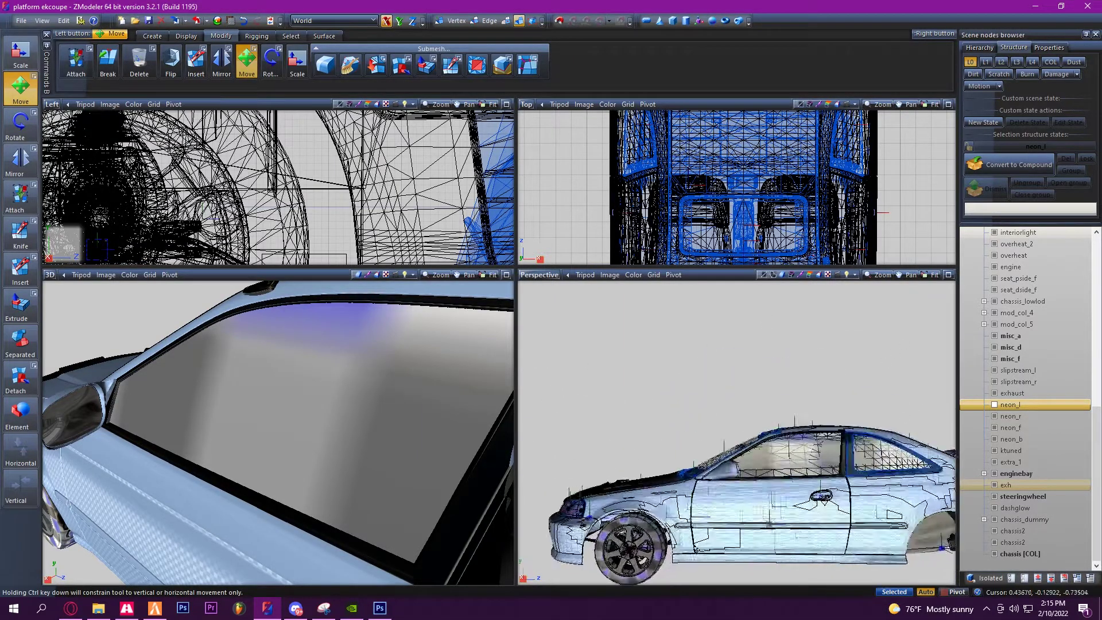
middle_click_drag(717, 497, 770, 519)
scroll(785, 505, "up", 4)
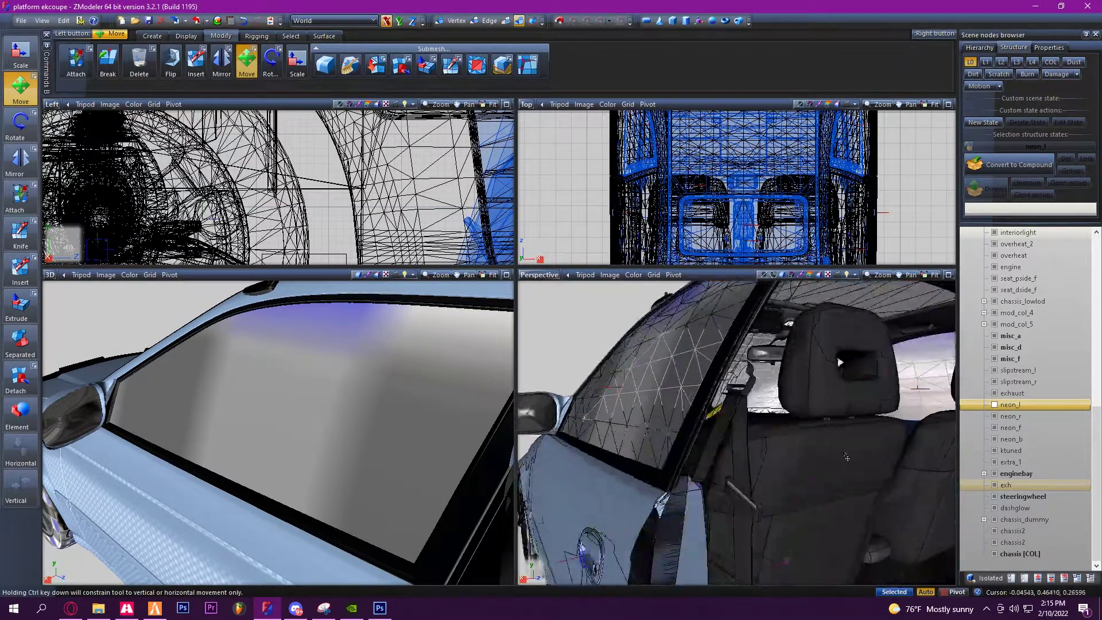
middle_click_drag(717, 419, 772, 411)
middle_click_drag(782, 463, 729, 439)
scroll(836, 502, "down", 5)
scroll(782, 470, "up", 4)
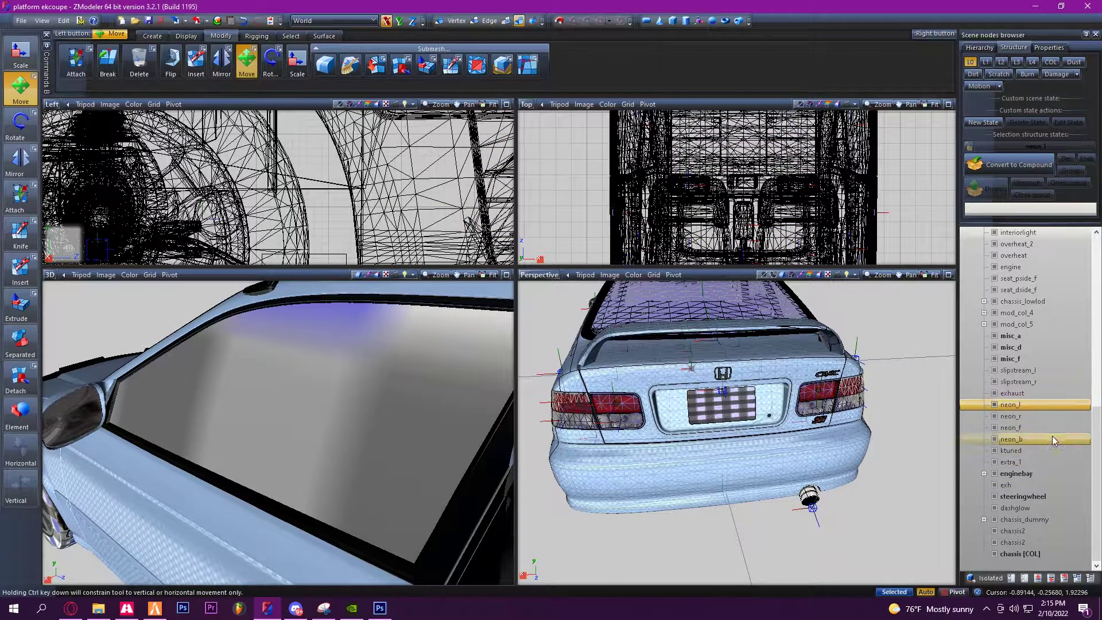
Pick the boot node in the scene tree and look over the whole body from the rear and front quarters
scroll(1059, 393, "up", 10)
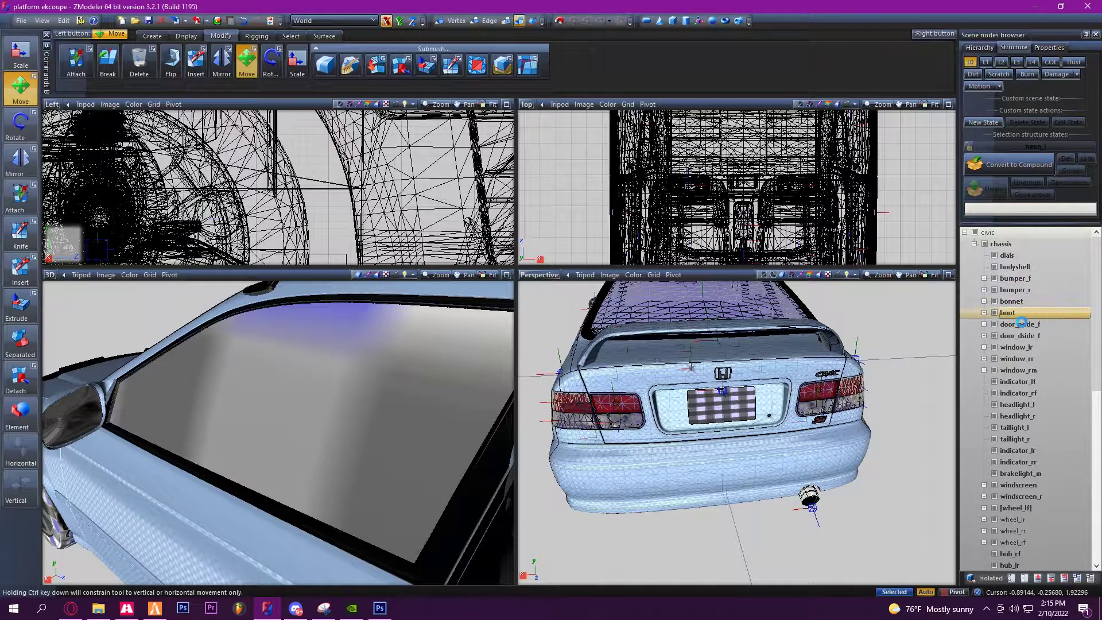
left_click(1028, 312)
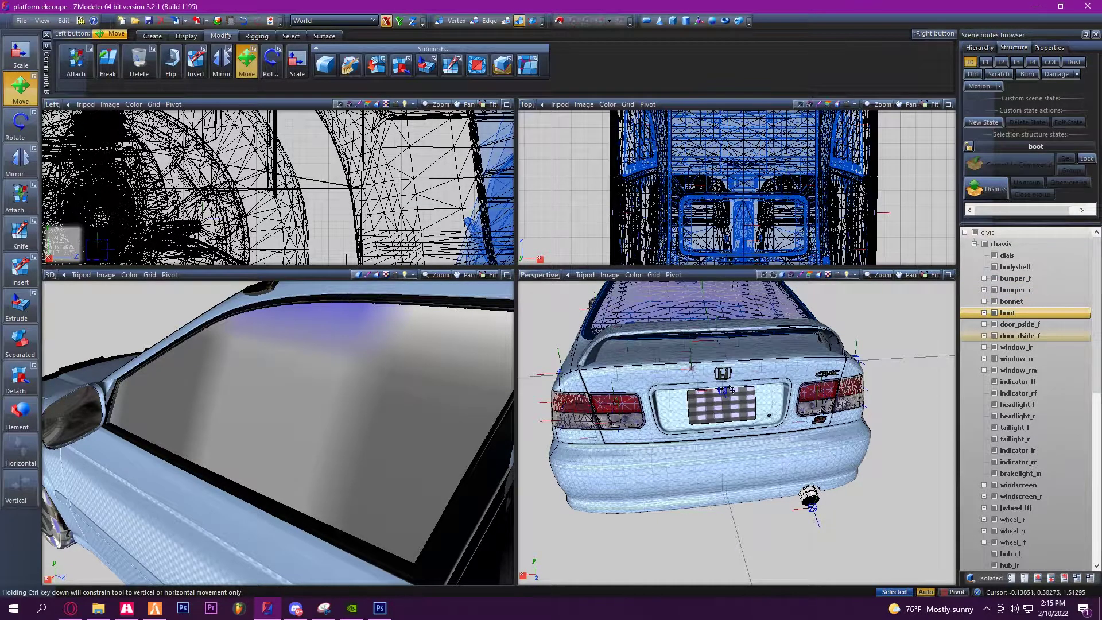
middle_click_drag(815, 401, 723, 402)
scroll(808, 432, "up", 10)
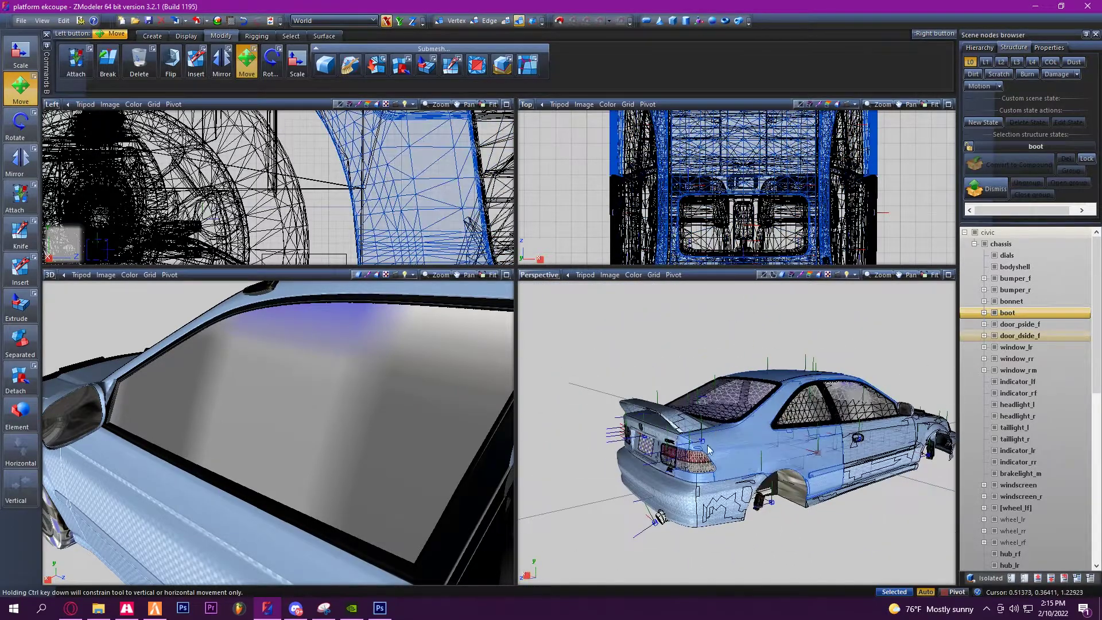
scroll(755, 425, "down", 10)
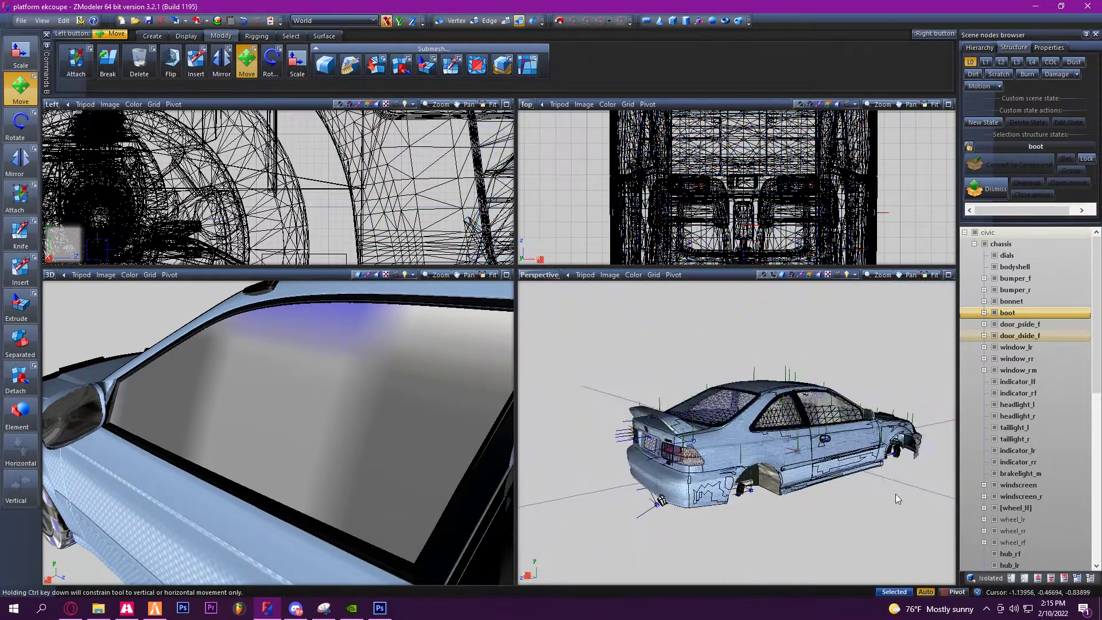
middle_click_drag(896, 496, 905, 450)
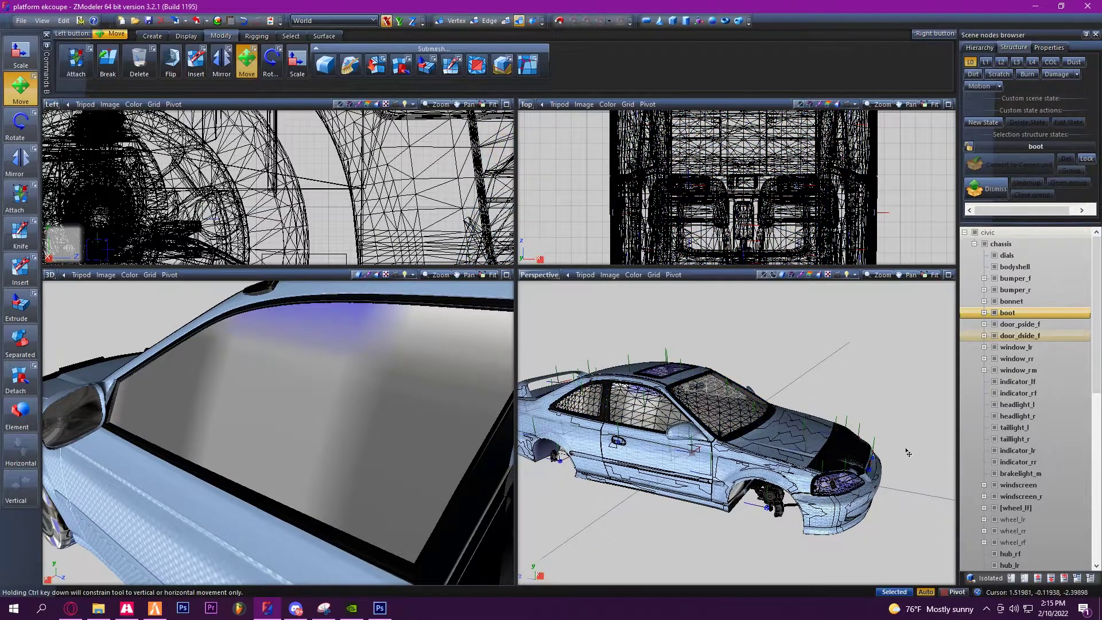